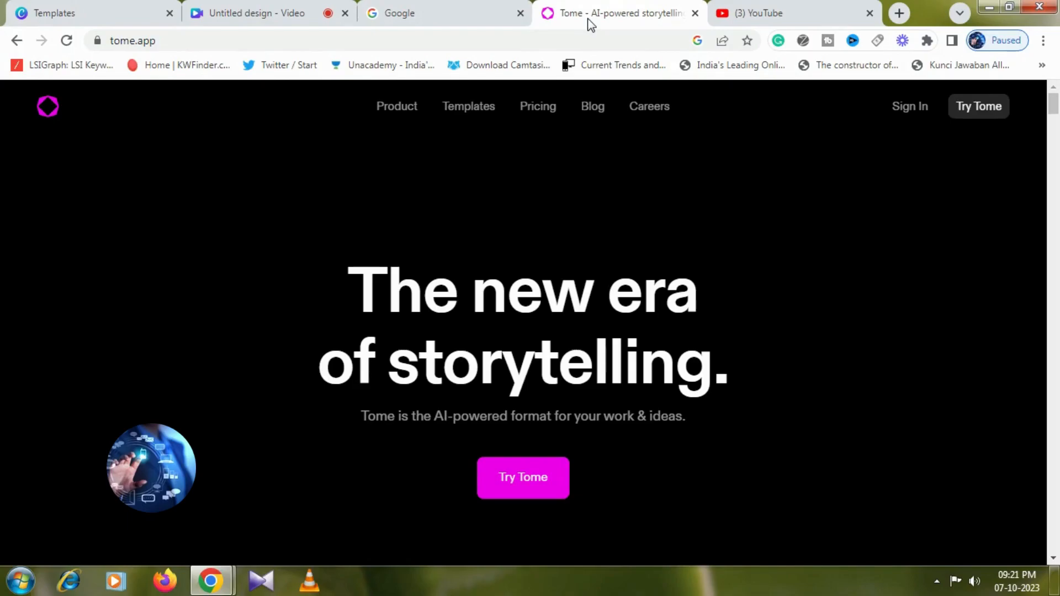
# Switch to YouTube, search for "technology classes" to view the channel, and close that page
pyautogui.click(750, 11)
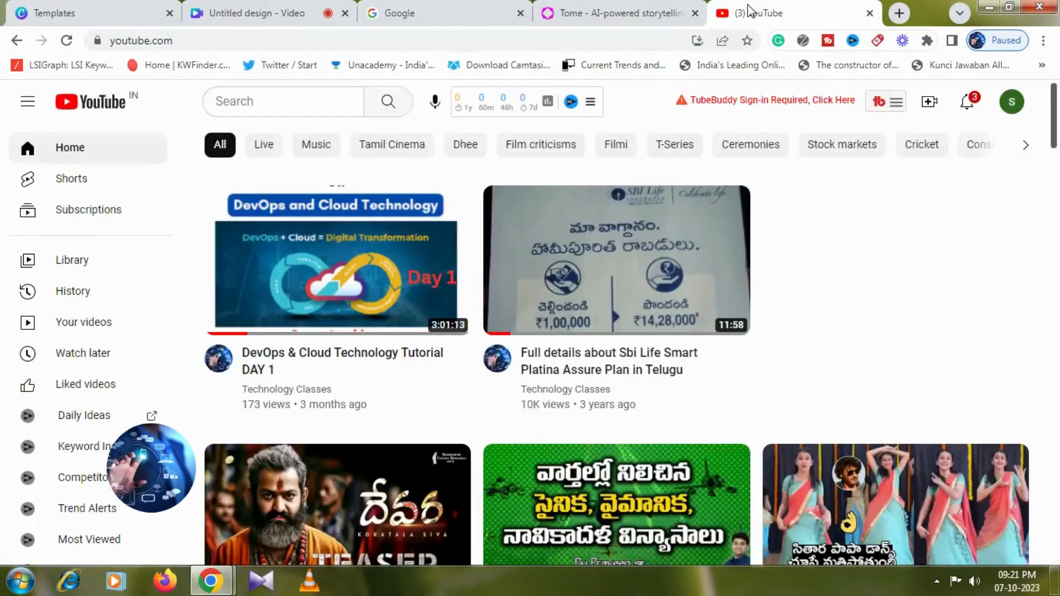
pyautogui.click(305, 101)
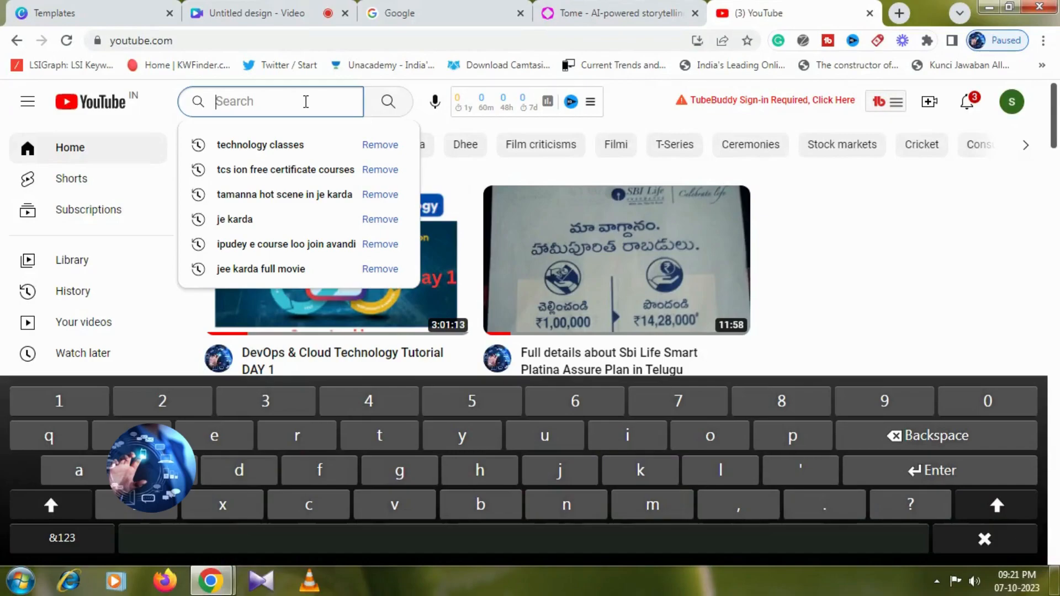
pyautogui.click(279, 145)
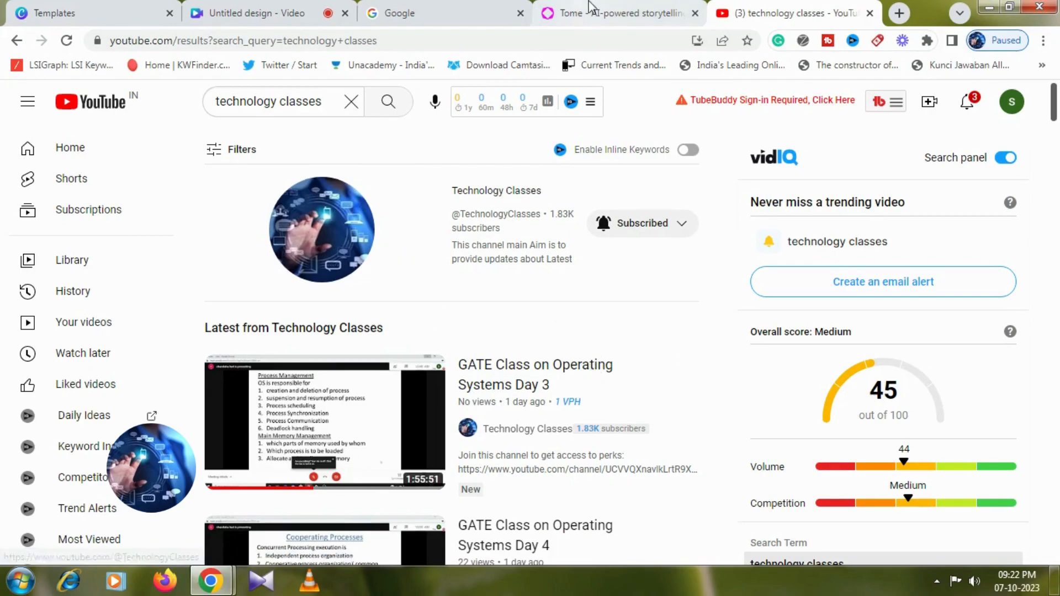
pyautogui.click(869, 14)
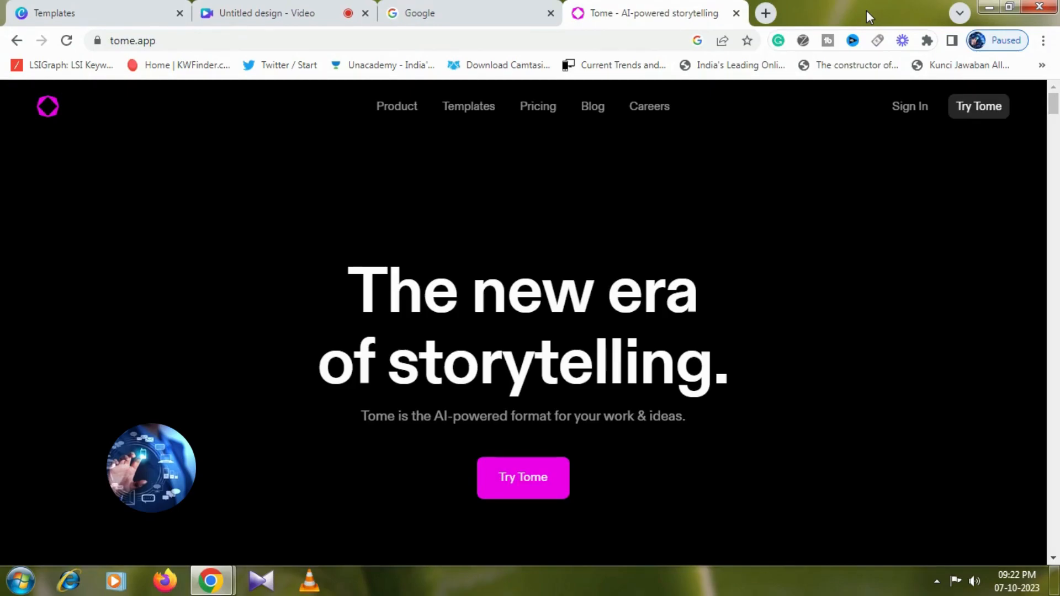
# Switch to Google and search for "tome app"
pyautogui.click(461, 7)
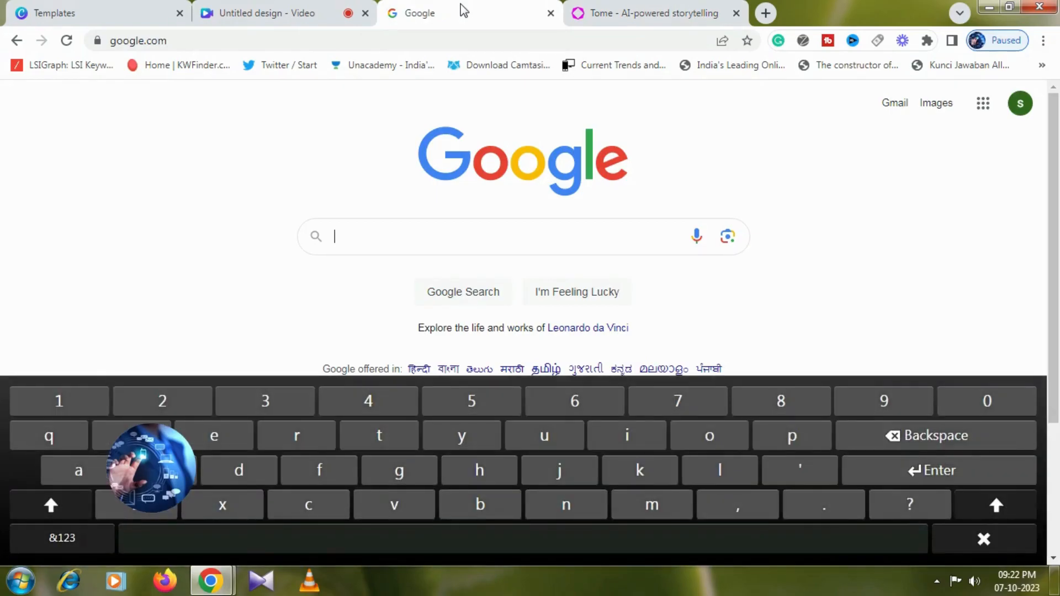
pyautogui.write('tom')
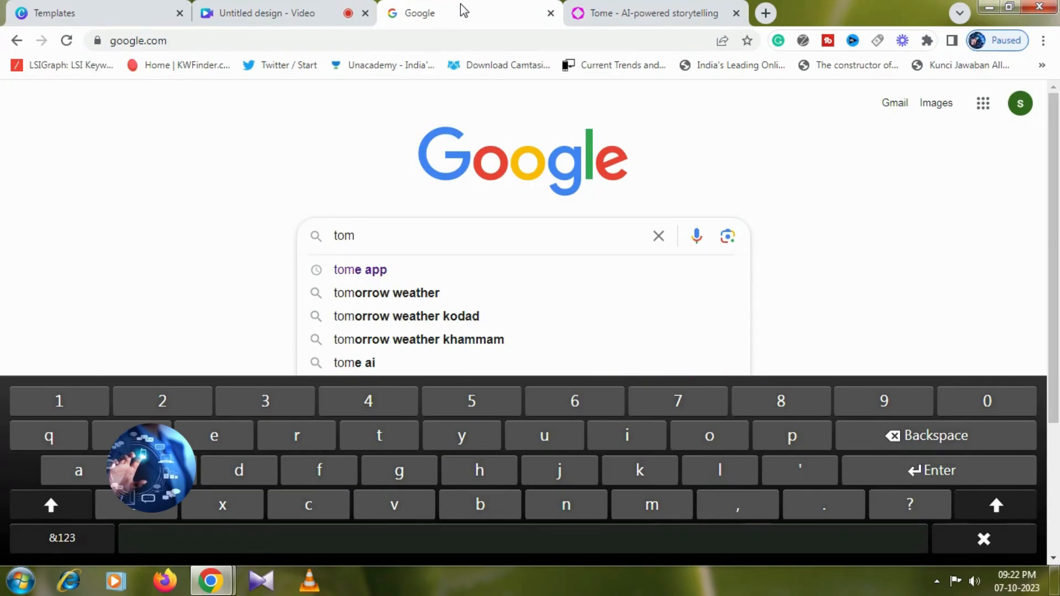
pyautogui.press('Down')
pyautogui.press('Return')
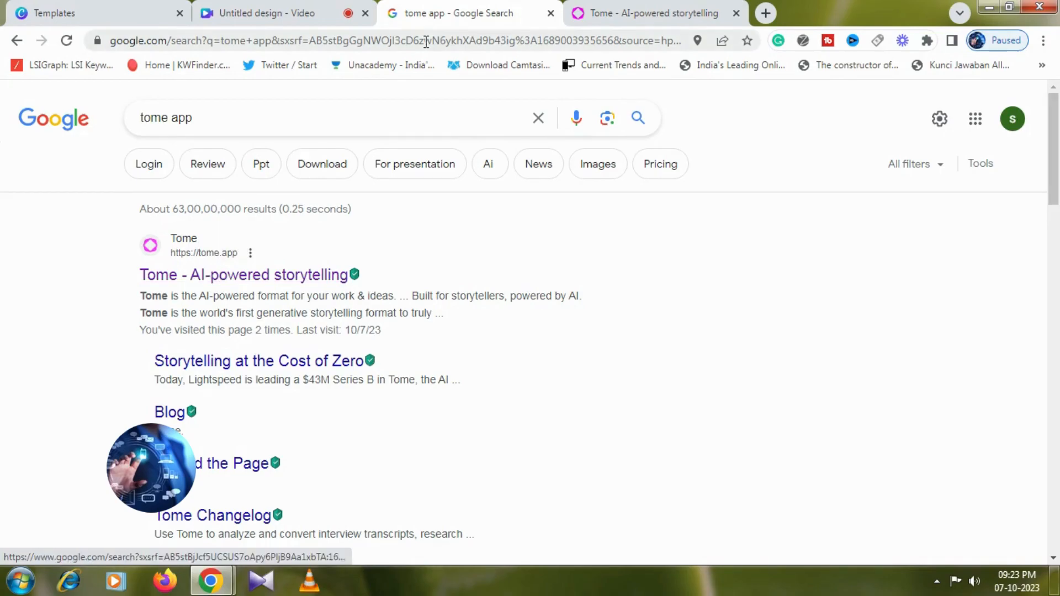
# Return to the Tome website and open its sign-in page, proceeding past the Kaspersky certificate warning
pyautogui.click(623, 9)
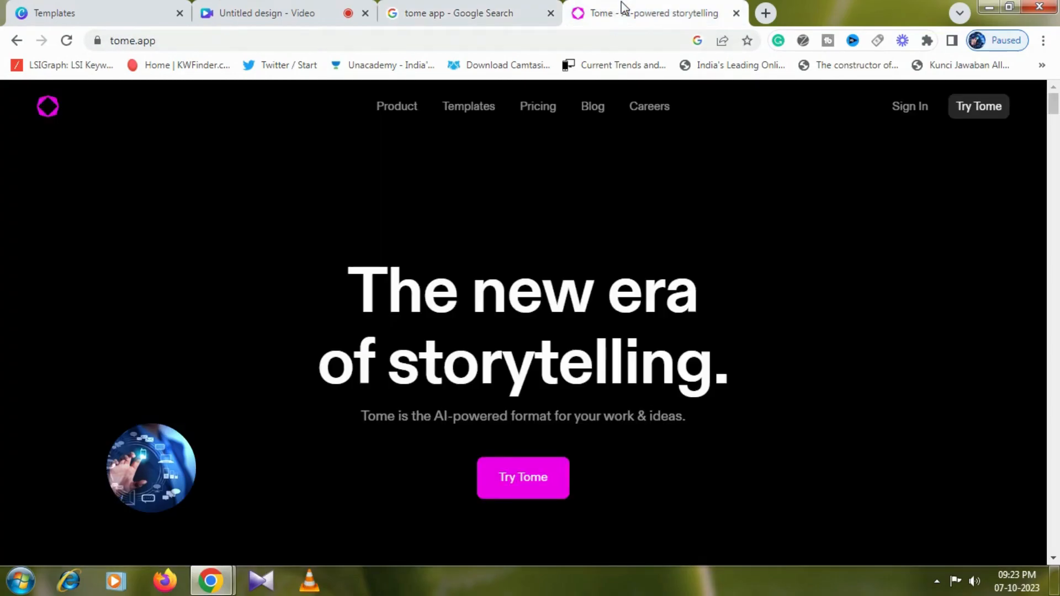
pyautogui.moveTo(415, 122)
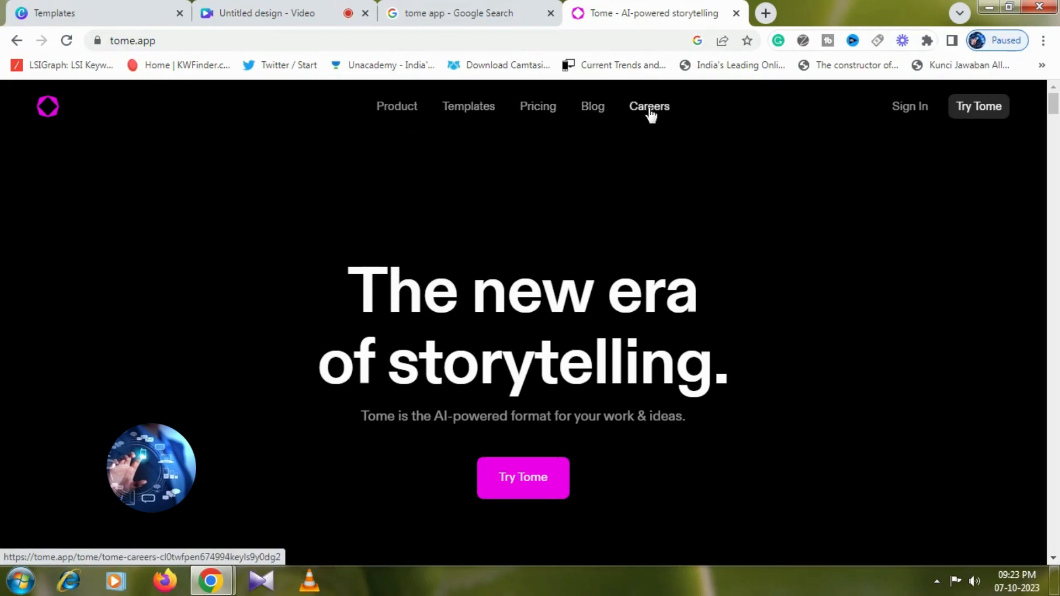
pyautogui.click(912, 110)
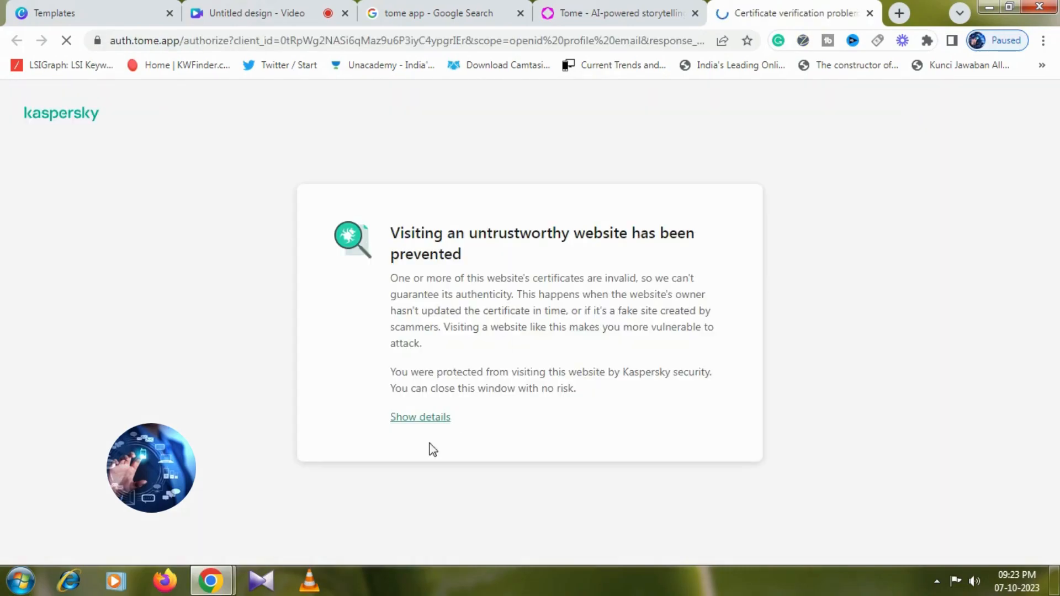
pyautogui.click(433, 422)
pyautogui.click(535, 488)
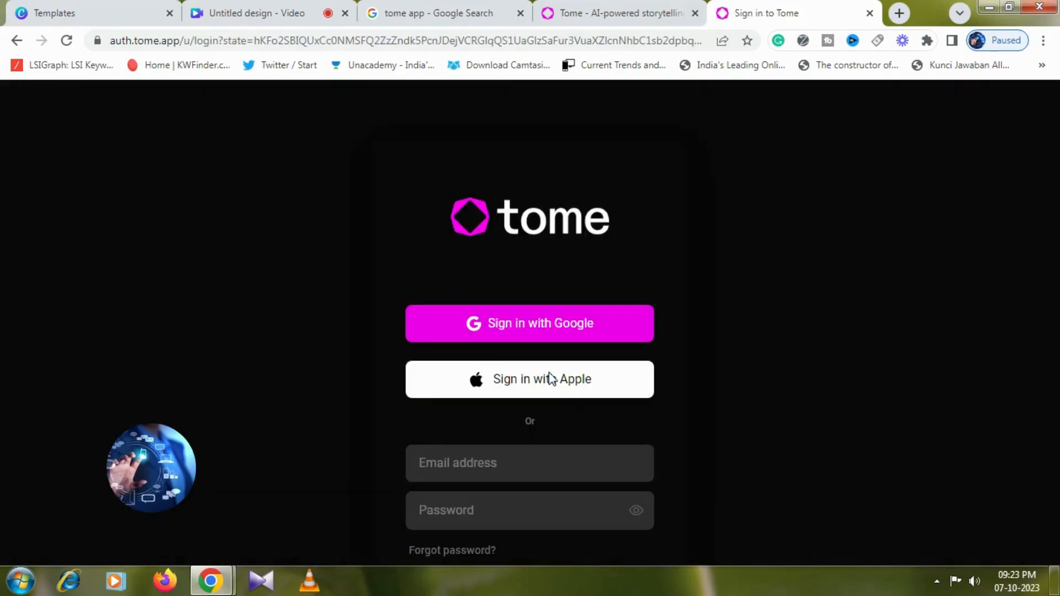
# Sign in to Tome with the Technology Classes Google account, submitting the account password
pyautogui.click(525, 321)
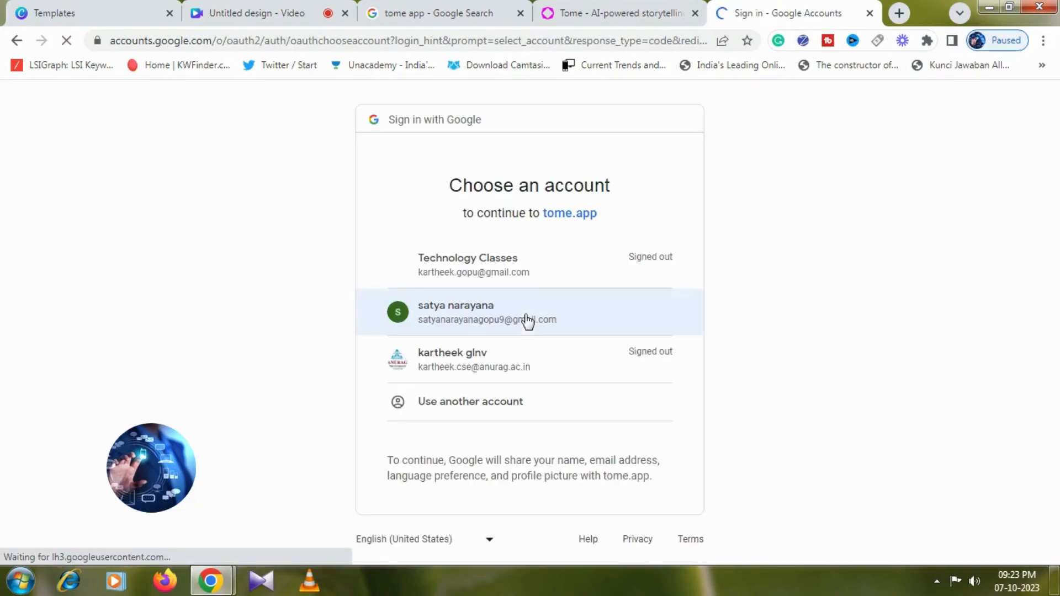
pyautogui.click(492, 287)
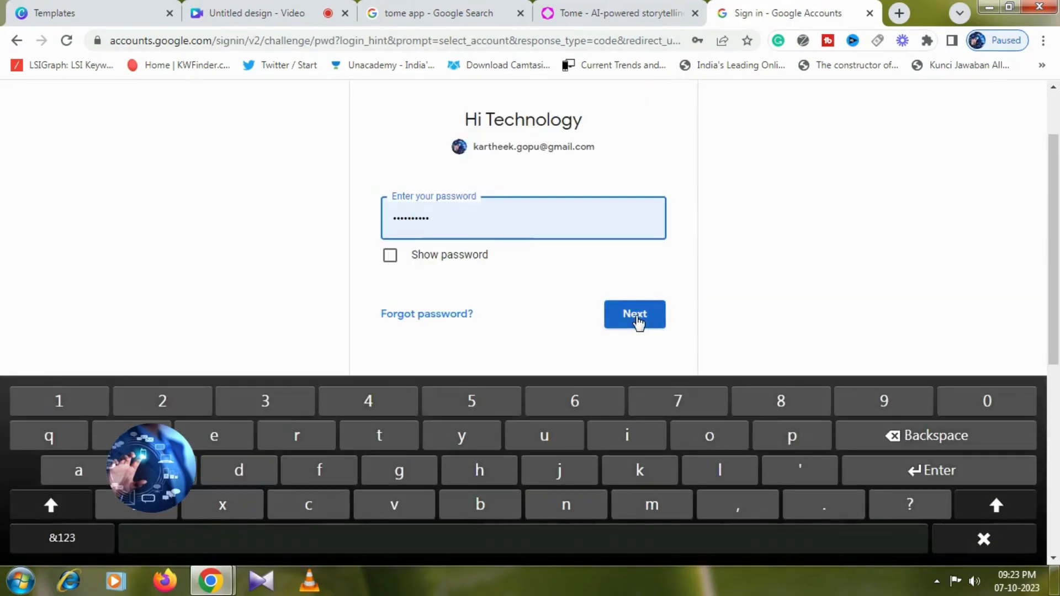
pyautogui.click(637, 319)
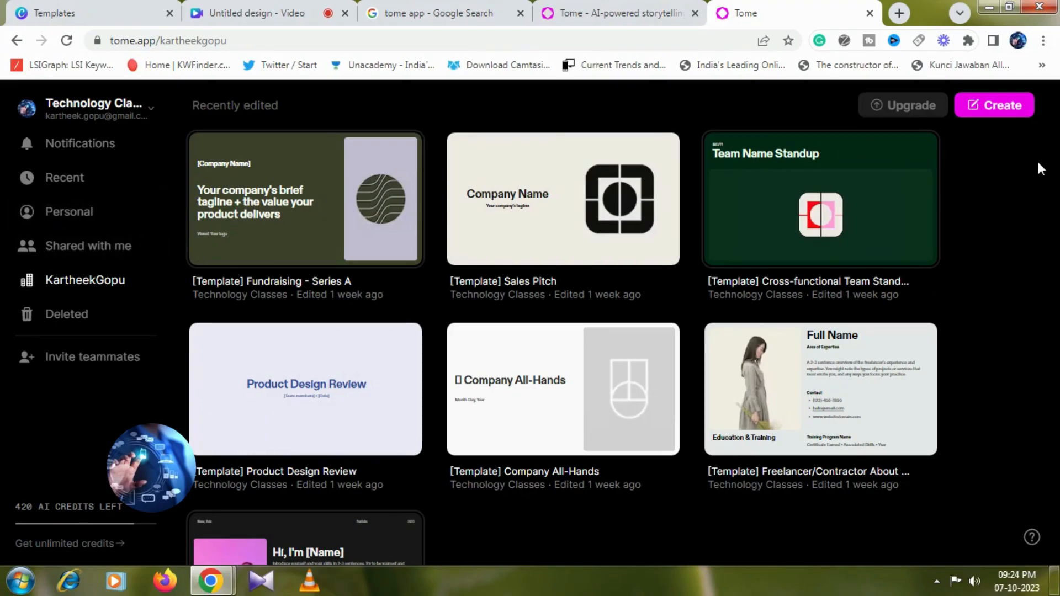
# Create a new tome and generate a presentation outline about "generations of a computer"
pyautogui.click(976, 111)
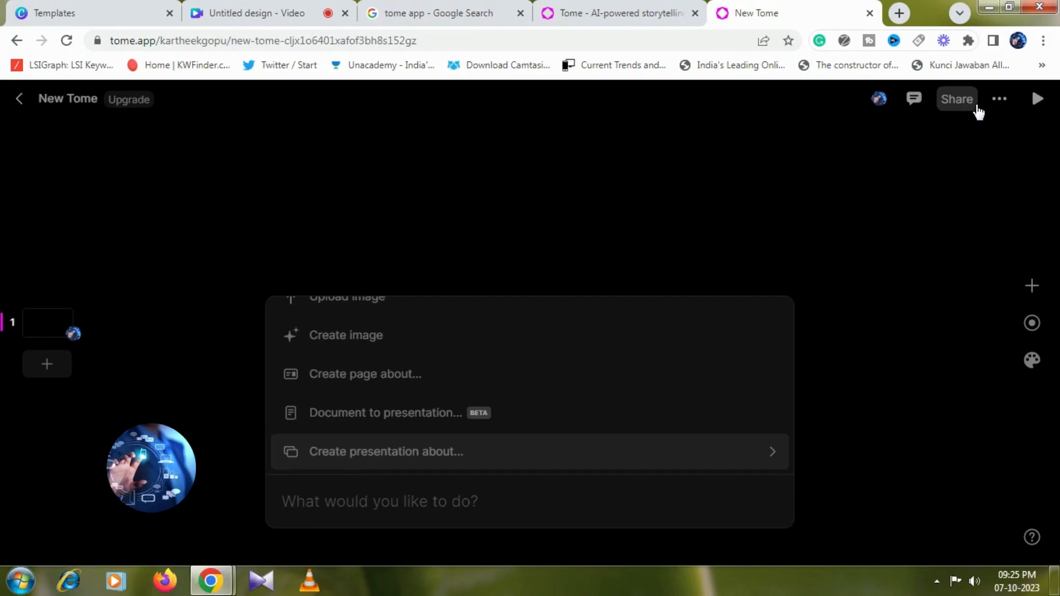
pyautogui.write('ge')
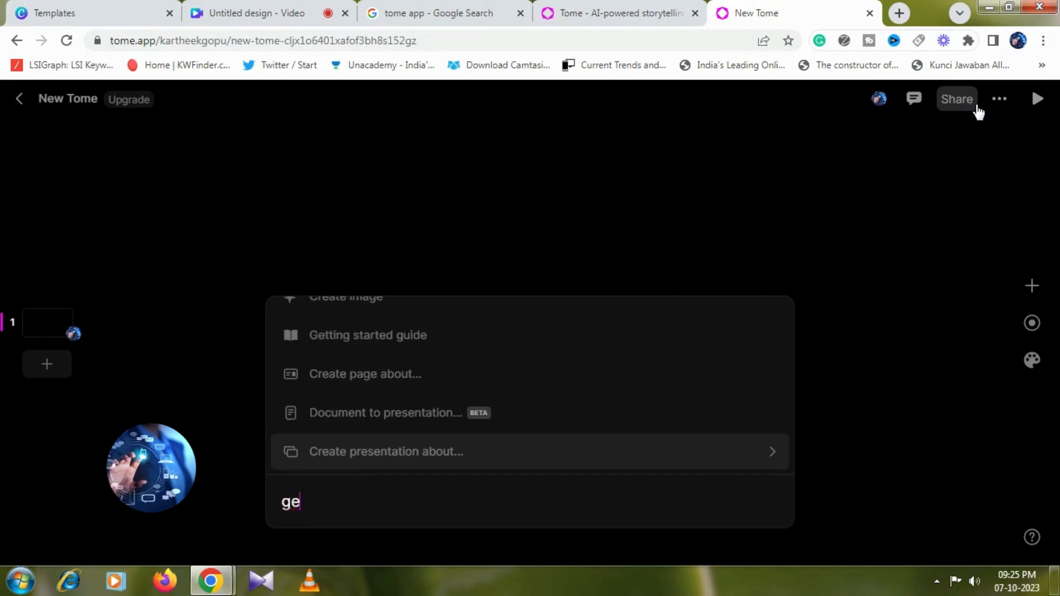
pyautogui.write('neratio')
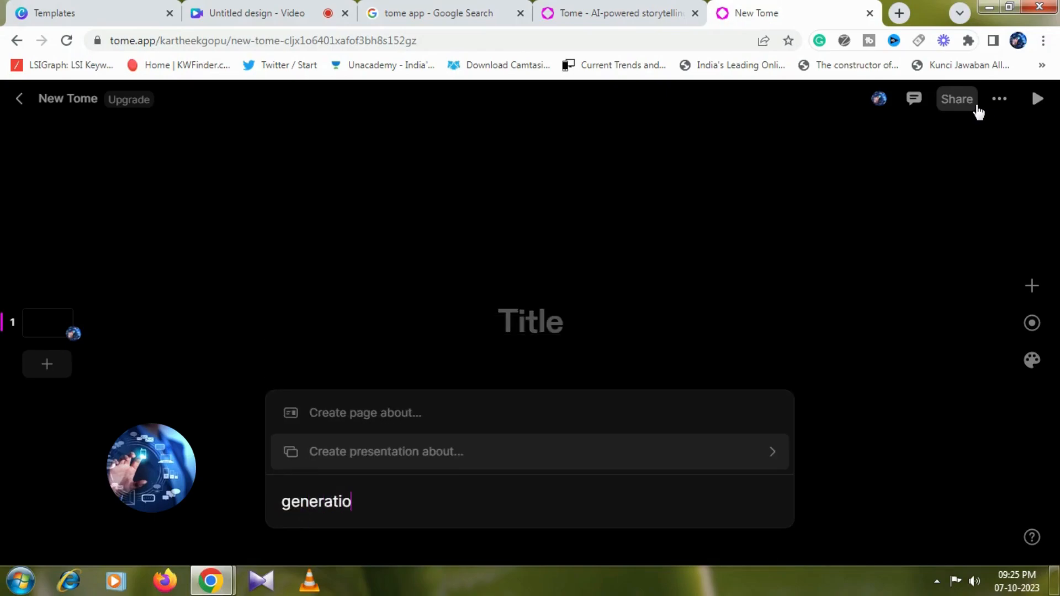
pyautogui.write('ns')
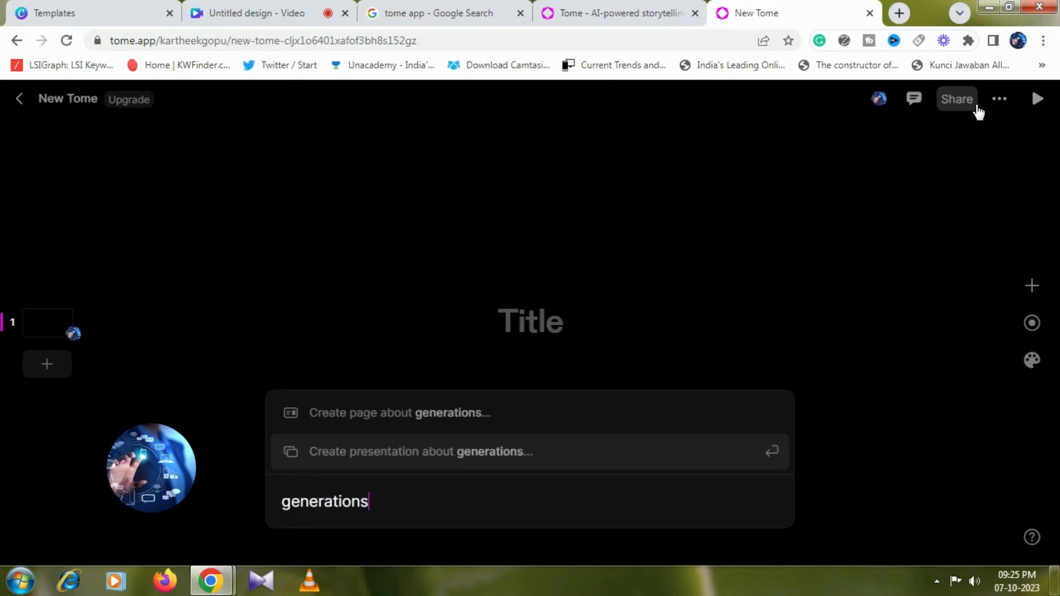
pyautogui.write(' of a')
pyautogui.press('alt')
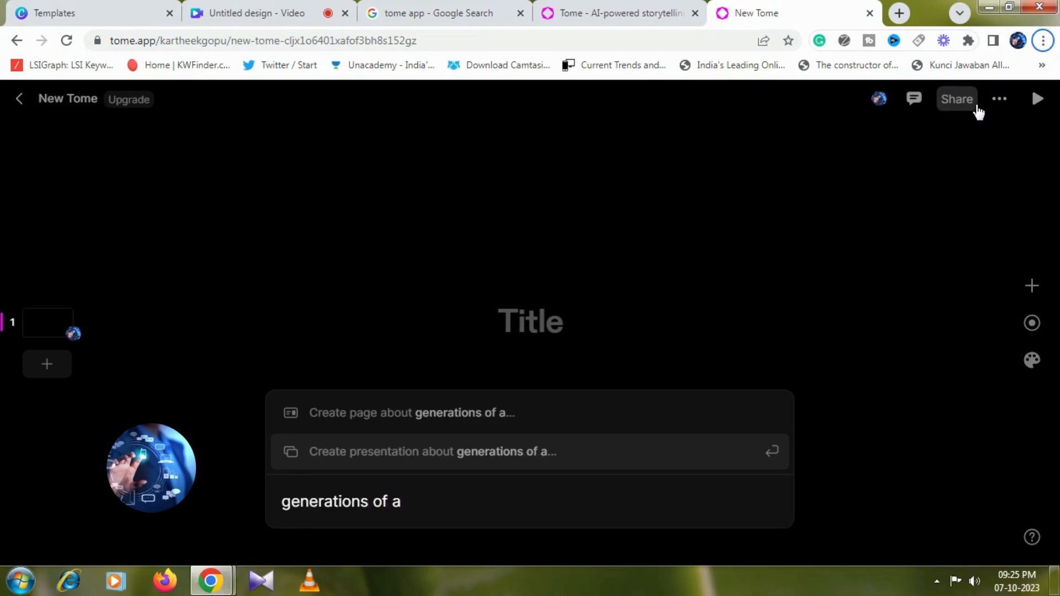
pyautogui.click(426, 507)
pyautogui.write('c')
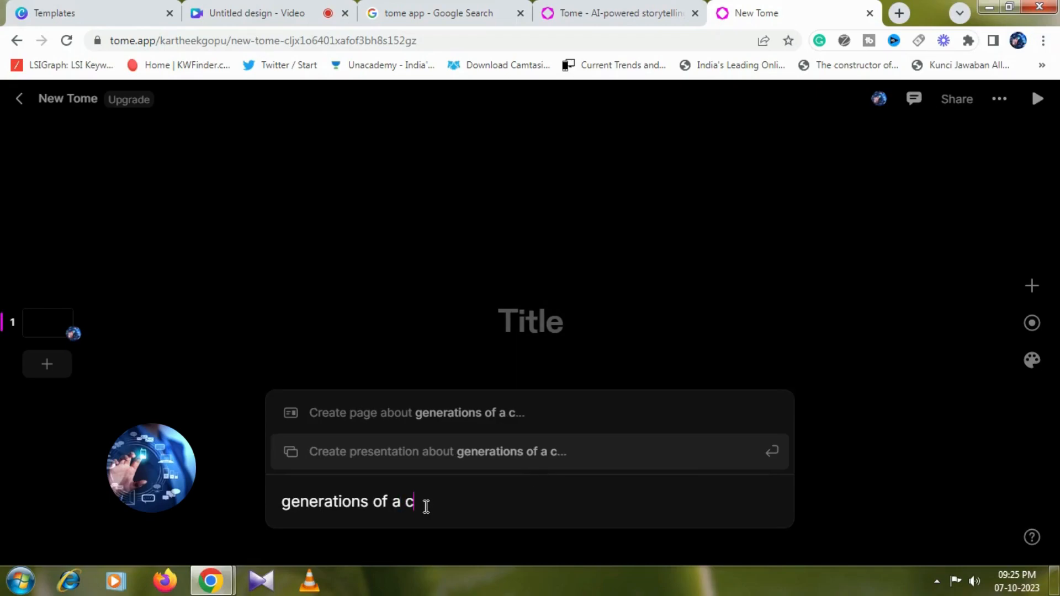
pyautogui.write('omputer')
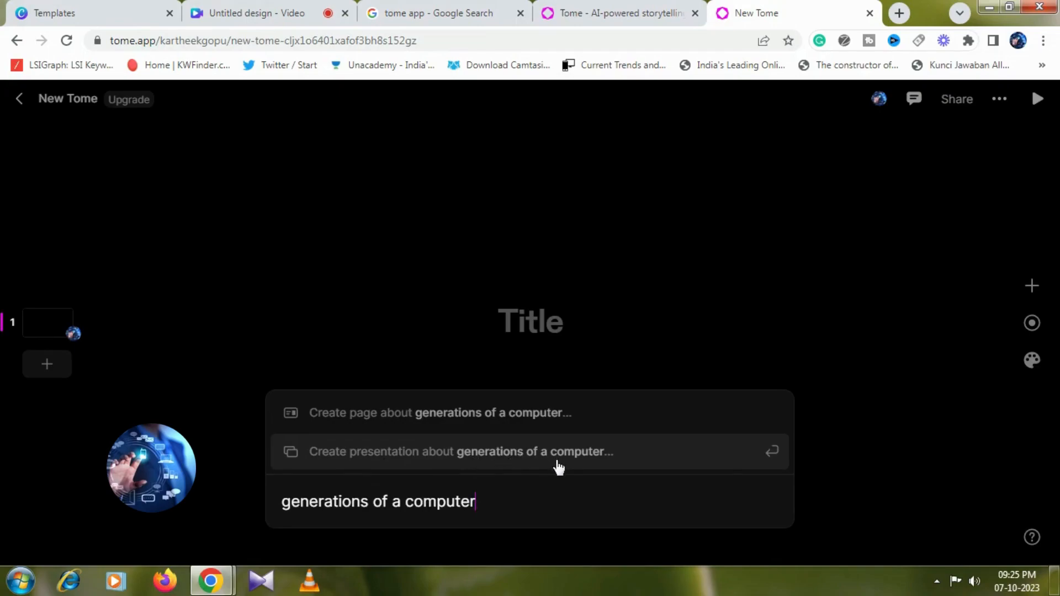
pyautogui.click(504, 464)
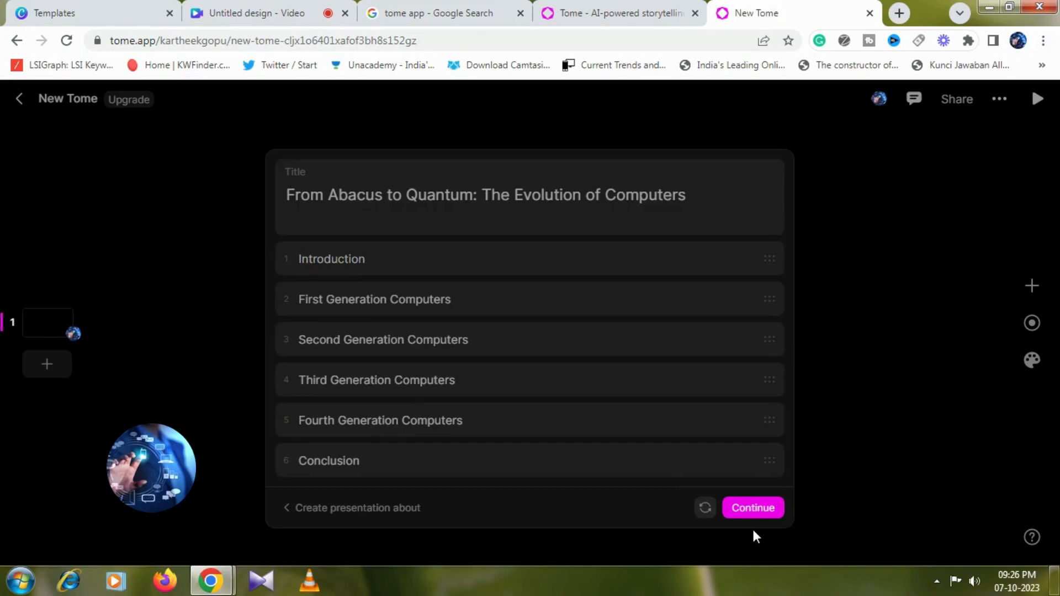
# Generate the presentation pages from the outline, and dismiss the prompt for trying again
pyautogui.click(746, 508)
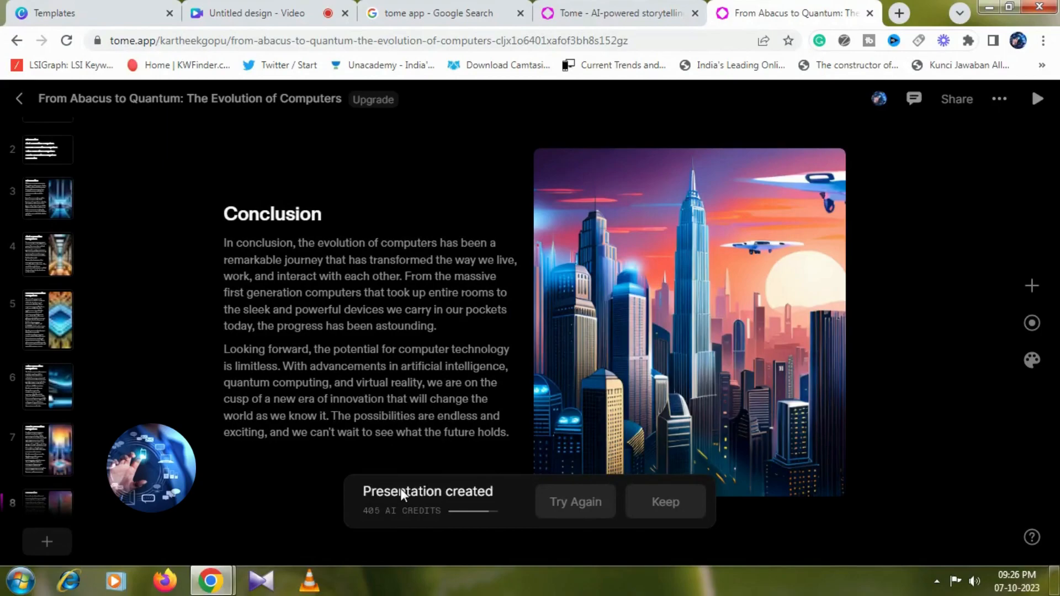
pyautogui.click(565, 507)
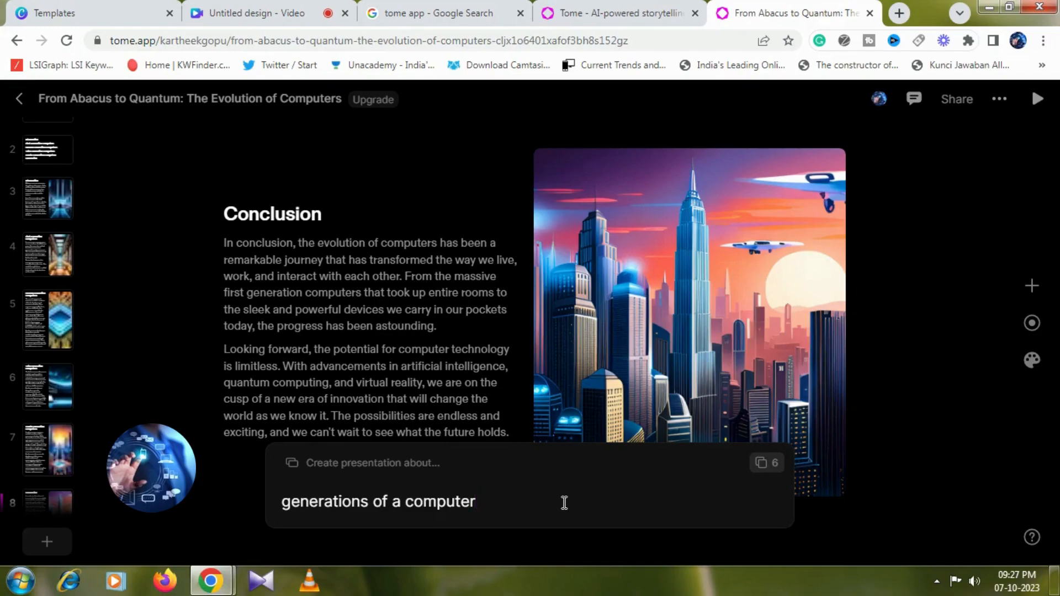
pyautogui.click(198, 293)
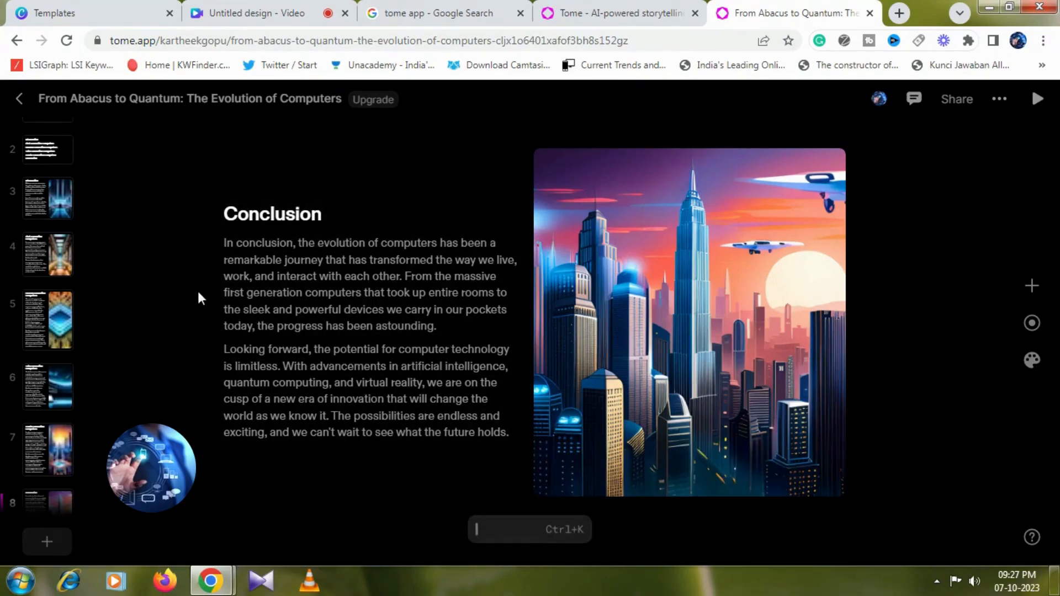
# Review the contents page and the Introduction page, including the Introduction image
pyautogui.click(44, 157)
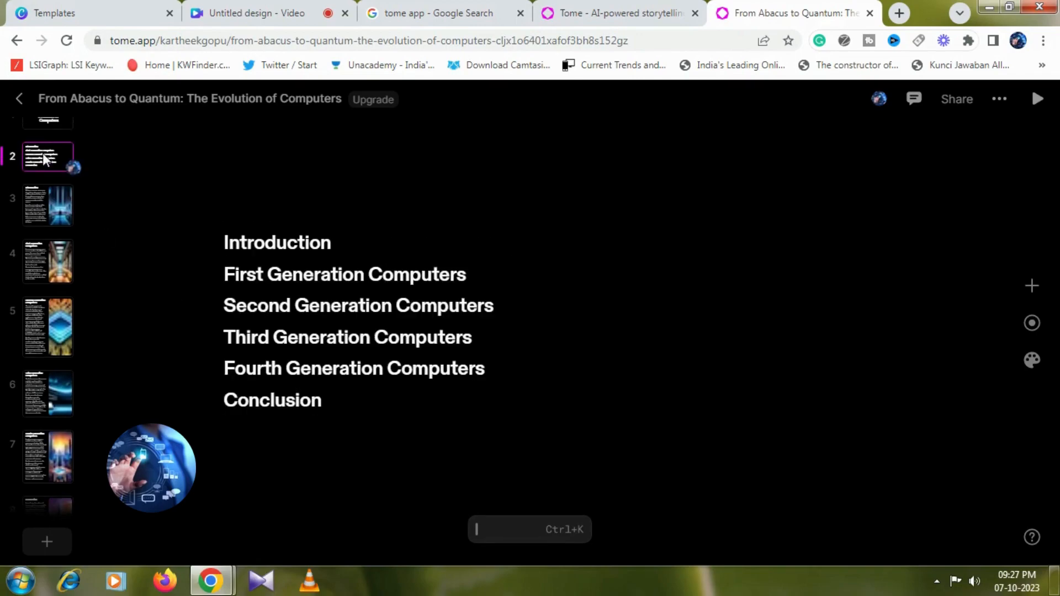
pyautogui.click(48, 210)
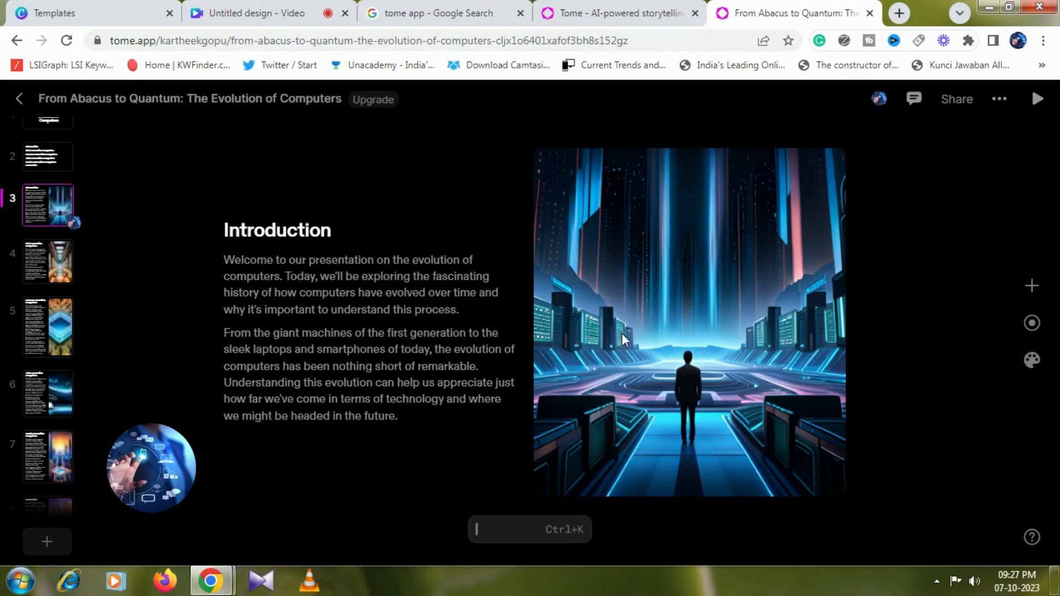
pyautogui.click(628, 297)
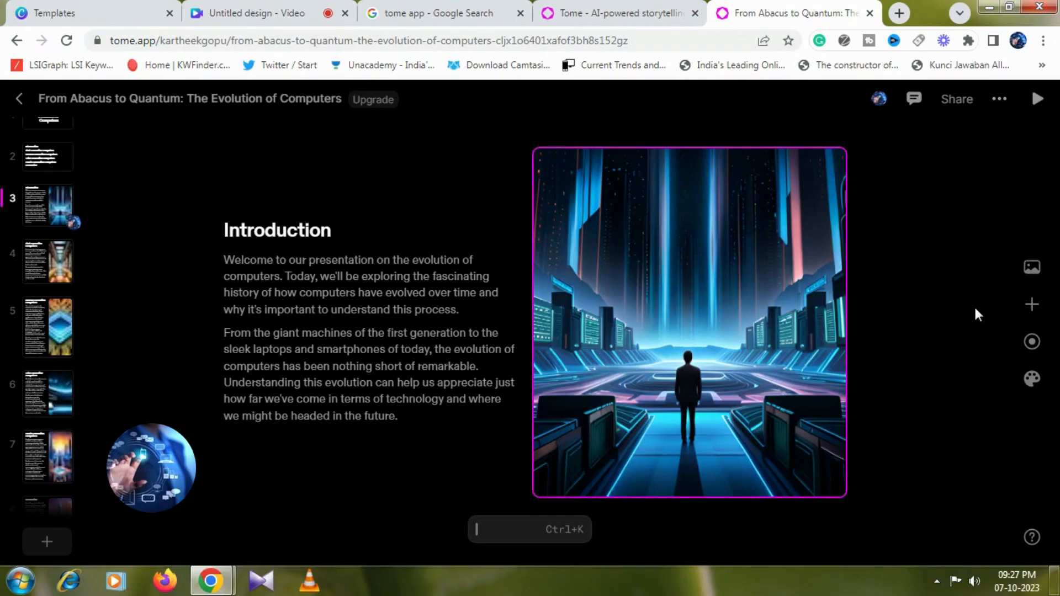
# On the Introduction page, search the tiles that can be added for "welcome to our youtube channel"
pyautogui.click(1027, 310)
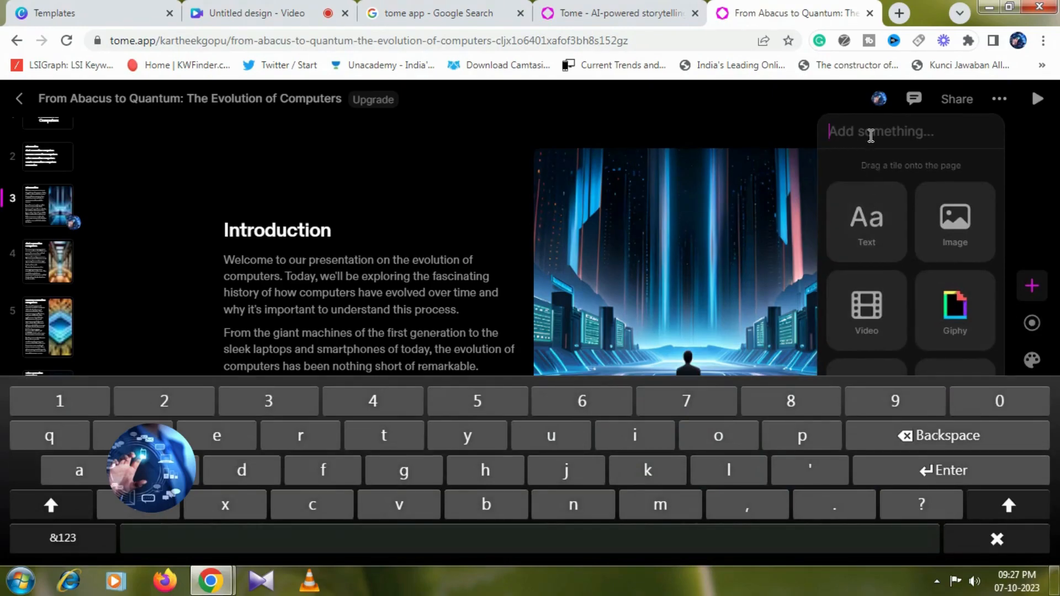
pyautogui.write('we')
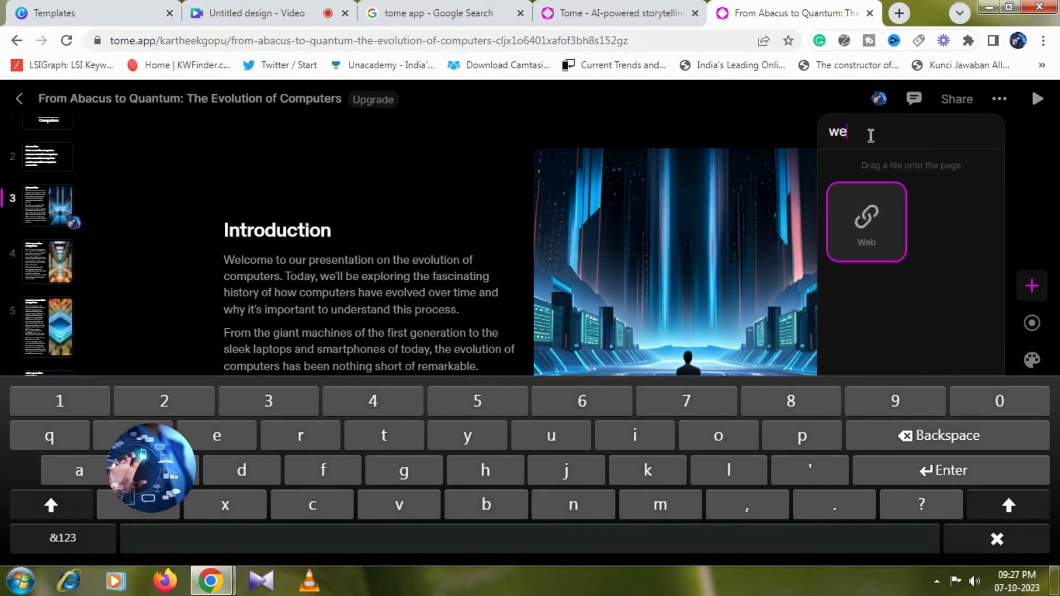
pyautogui.write('lcom')
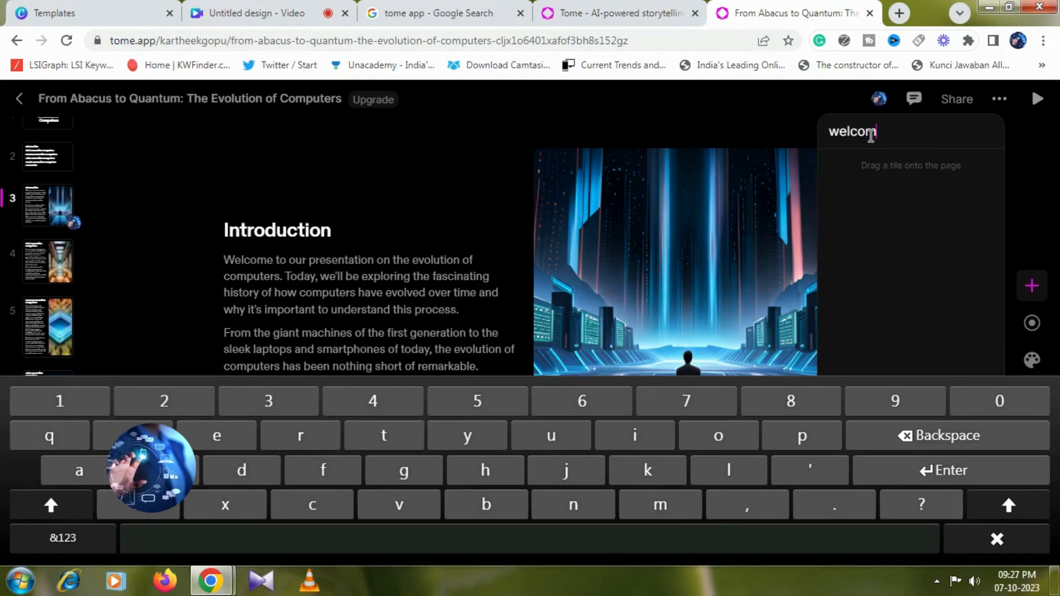
pyautogui.write('e to our yout')
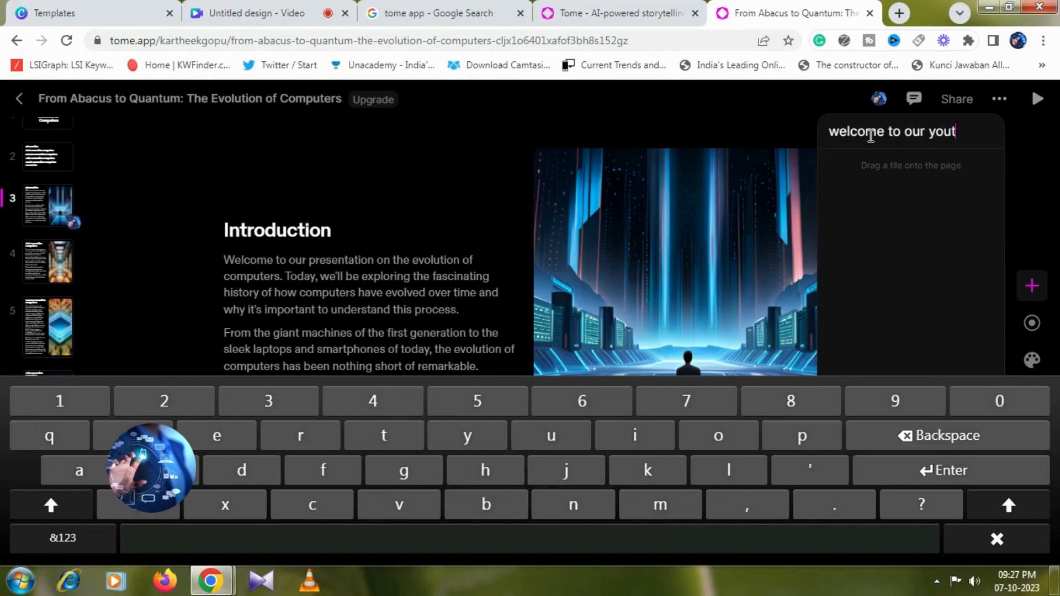
pyautogui.write('ube cha')
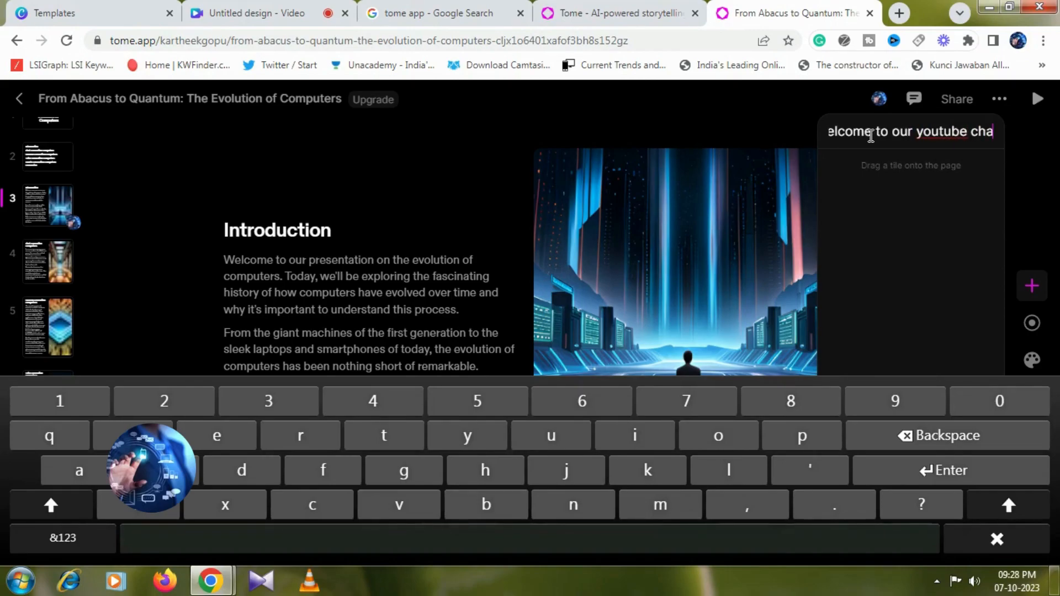
pyautogui.write('nnel')
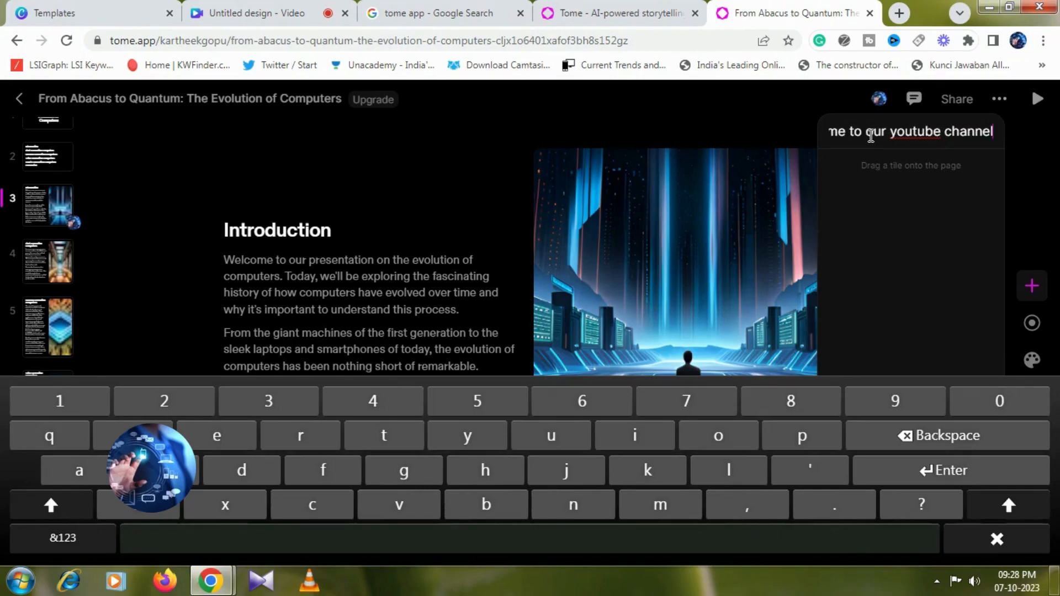
pyautogui.click(1003, 548)
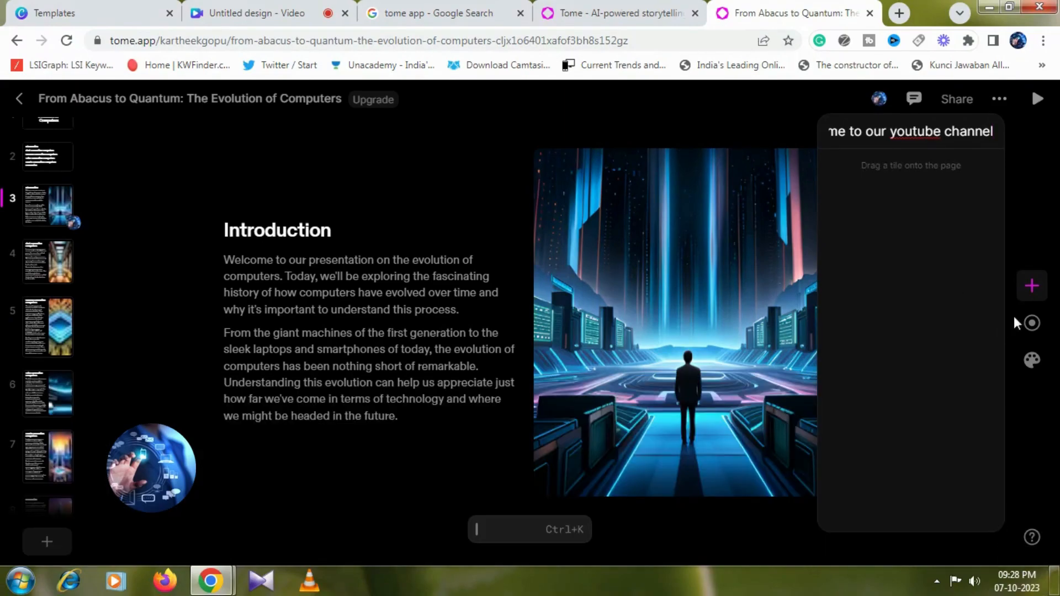
# Clear the tile search and review the kinds of tiles that can be added to the Introduction page
pyautogui.click(1030, 287)
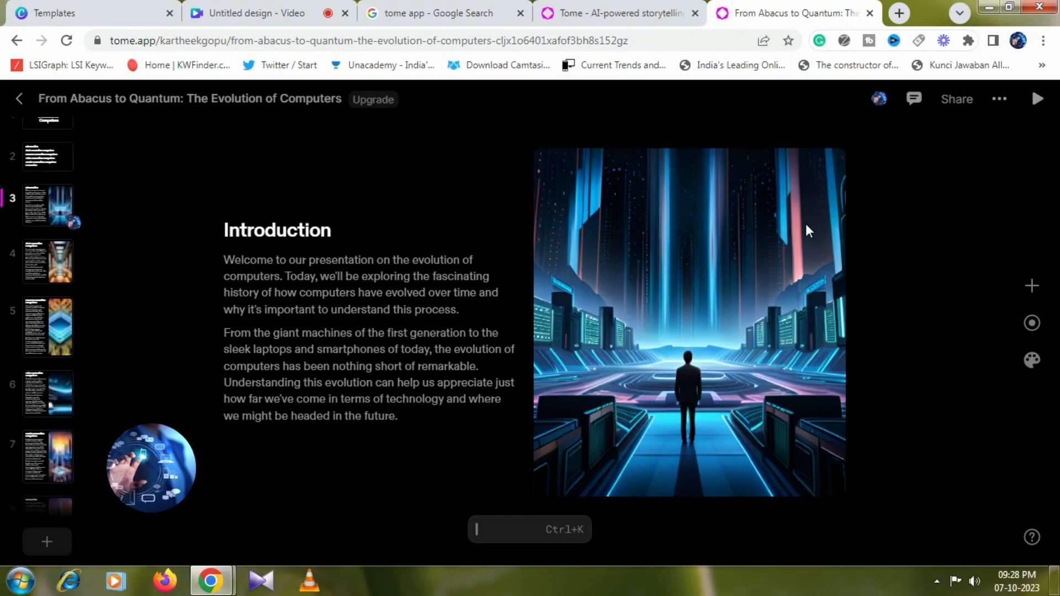
pyautogui.click(1032, 286)
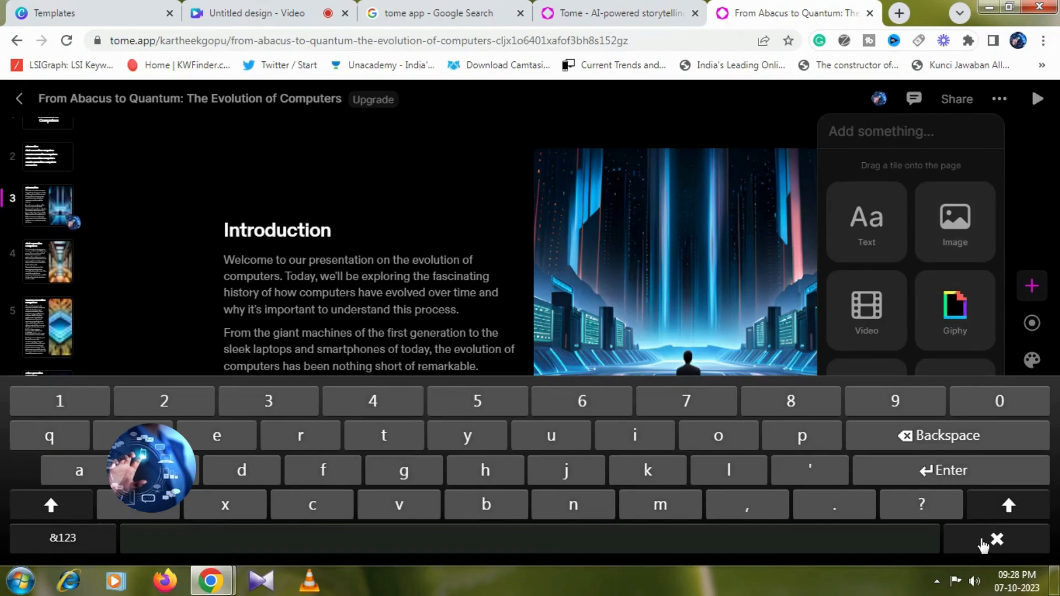
pyautogui.click(996, 539)
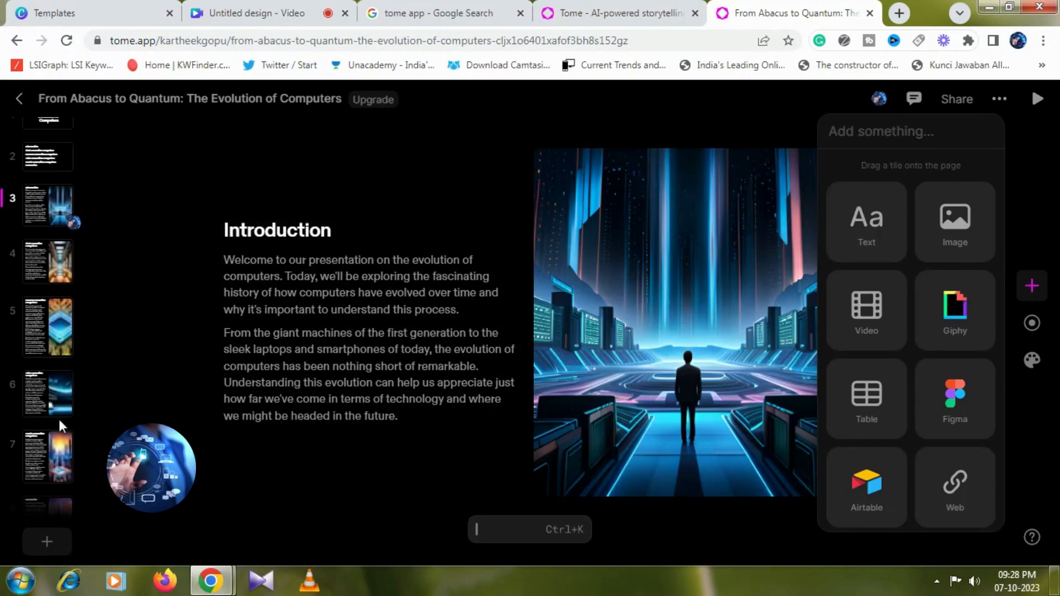
# Open the Fourth Generation Computers page and review the presentation's additional options and sharing settings
pyautogui.click(55, 448)
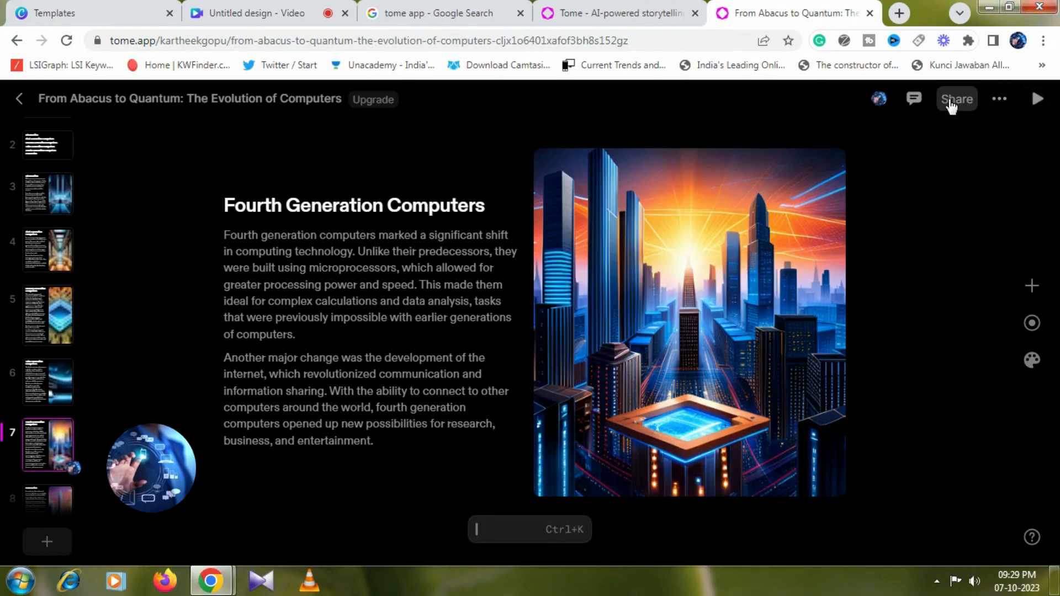
pyautogui.click(1000, 100)
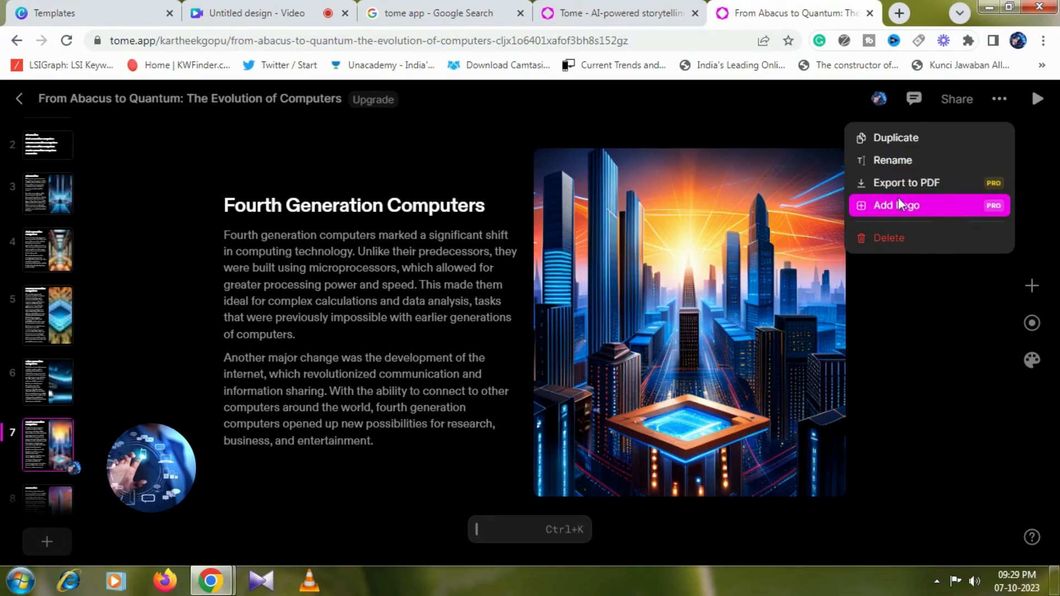
pyautogui.click(949, 103)
pyautogui.click(950, 103)
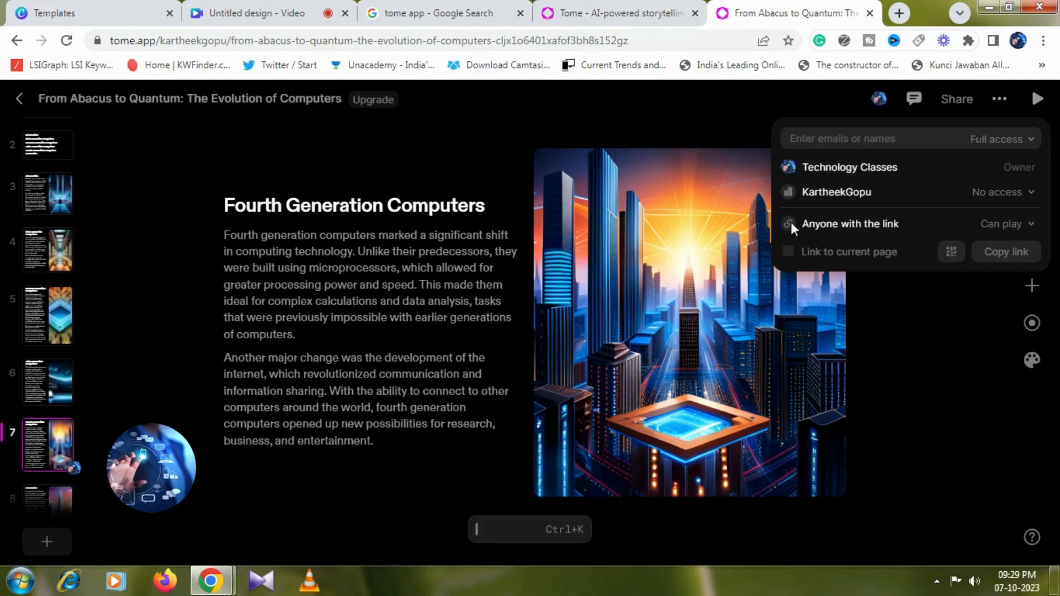
# Try to export the presentation to PDF, then review and close the subscription plans
pyautogui.click(1000, 99)
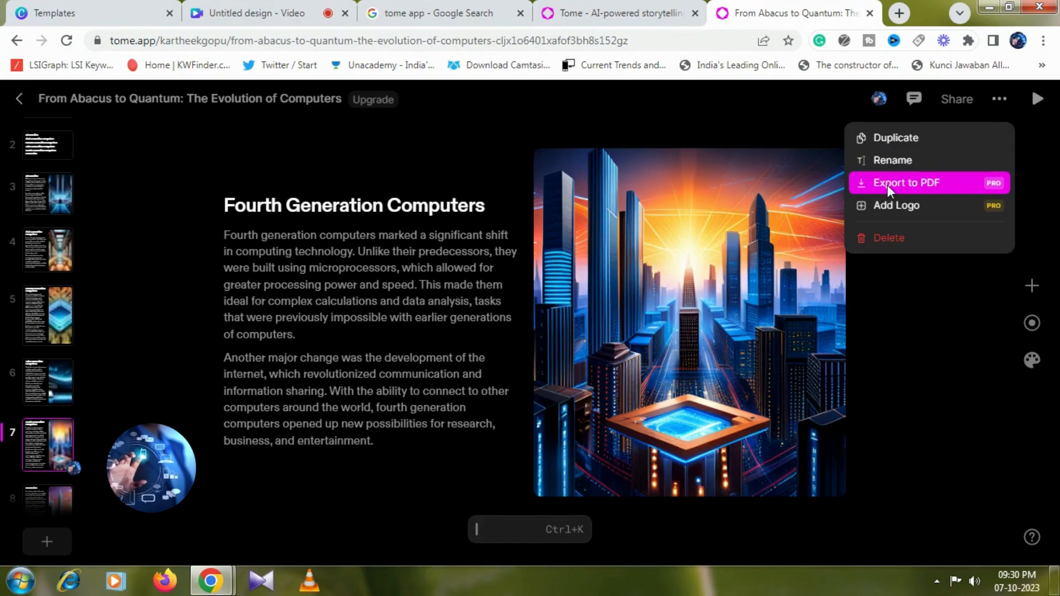
pyautogui.click(909, 185)
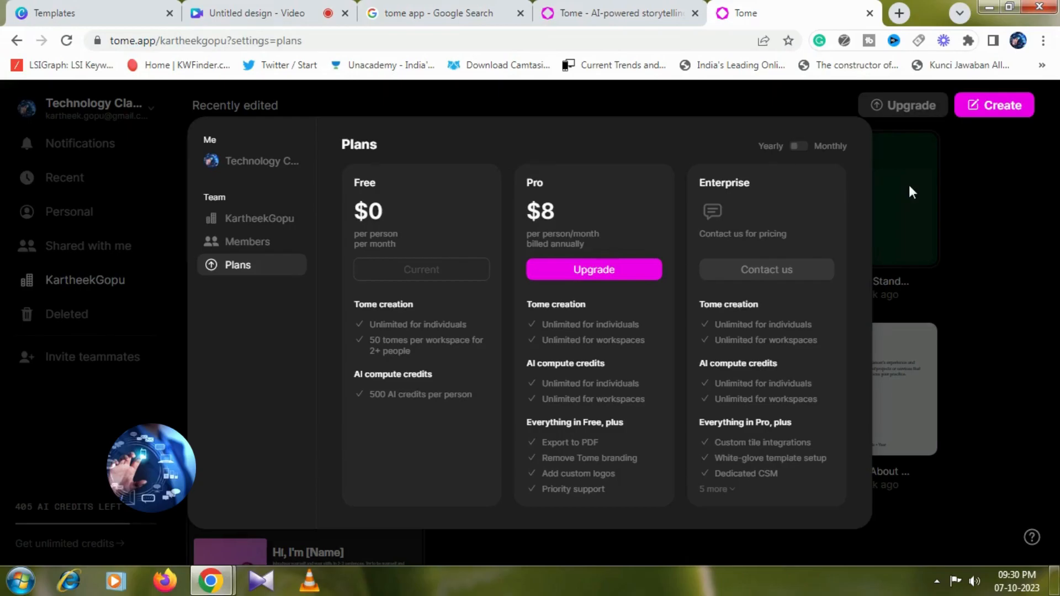
pyautogui.click(912, 191)
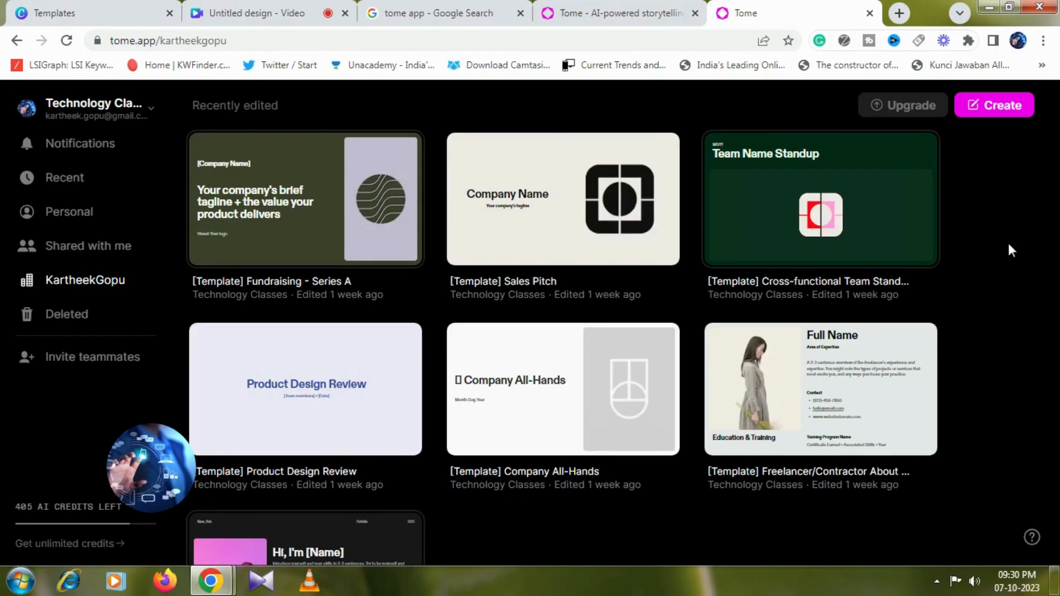
pyautogui.click(252, 8)
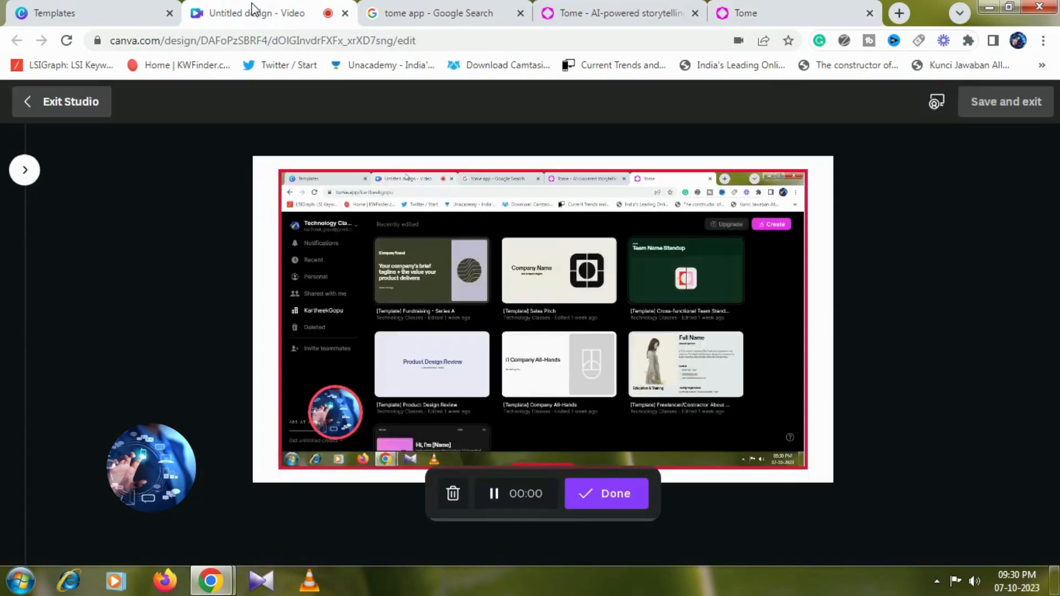